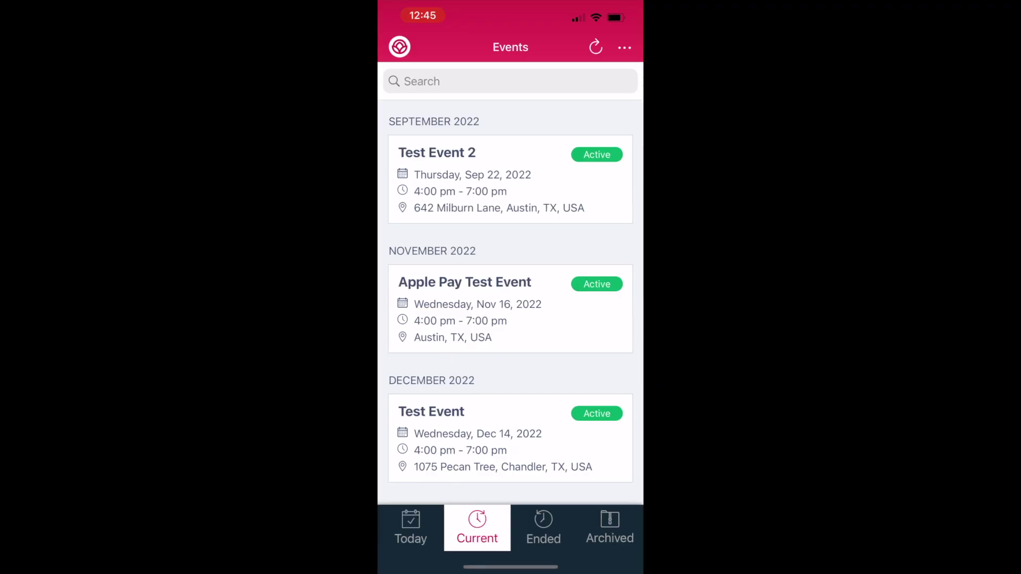
scroll(510, 319, "down", 2)
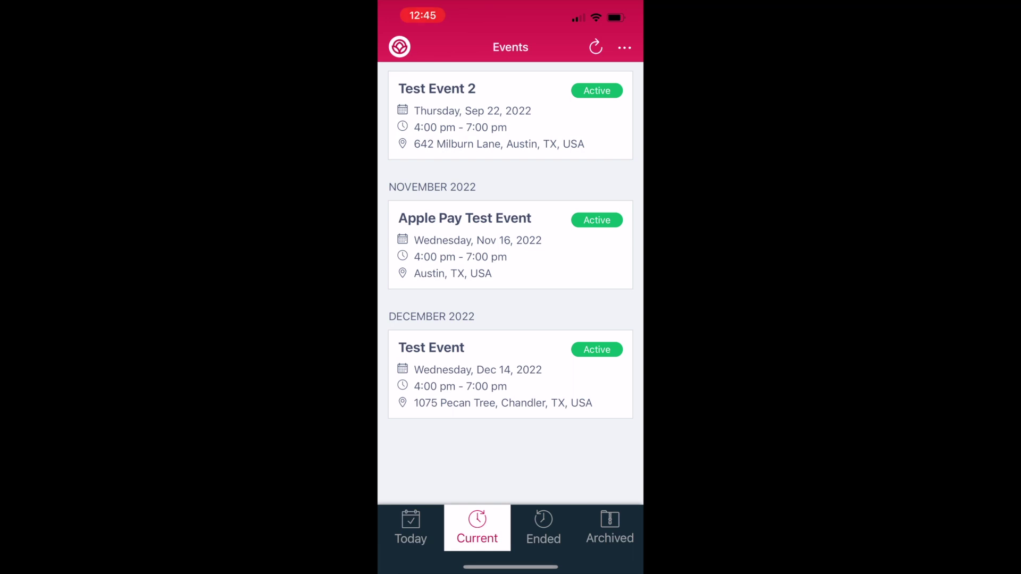
scroll(511, 320, "up", 2)
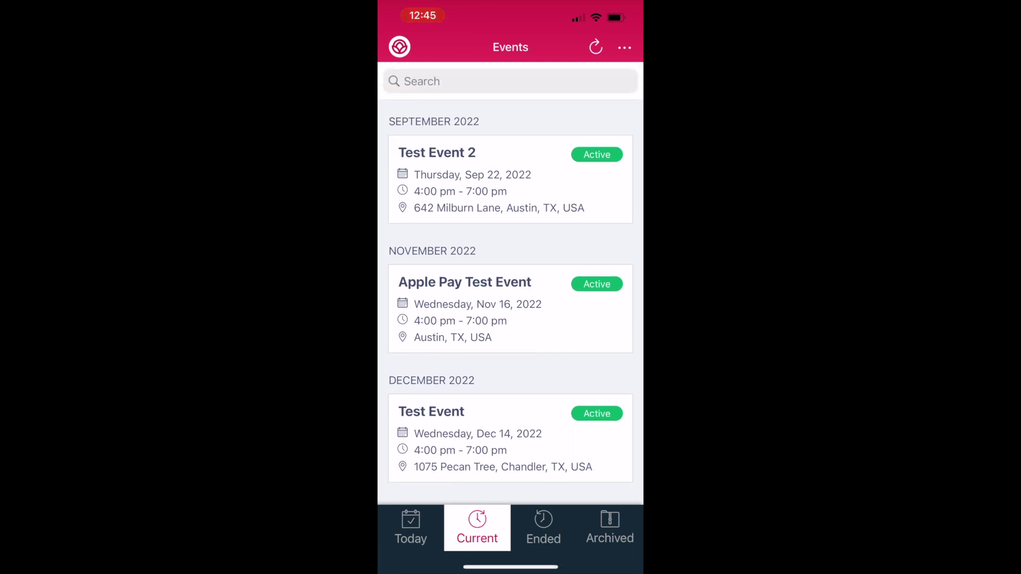
Open the December Test Event's Sell Tickets screen and its card reader connection screen.
left_click(448, 423)
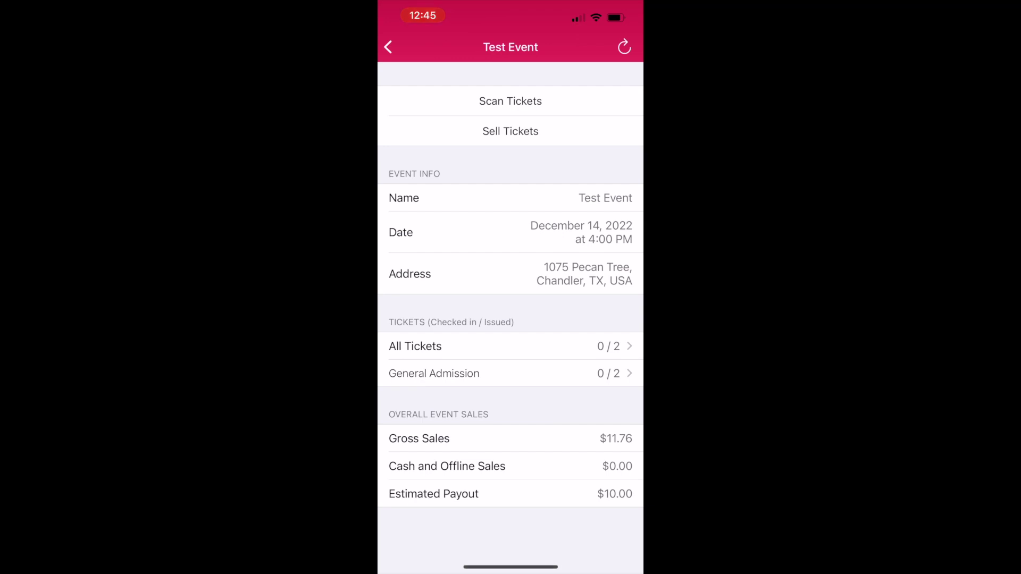
left_click(511, 131)
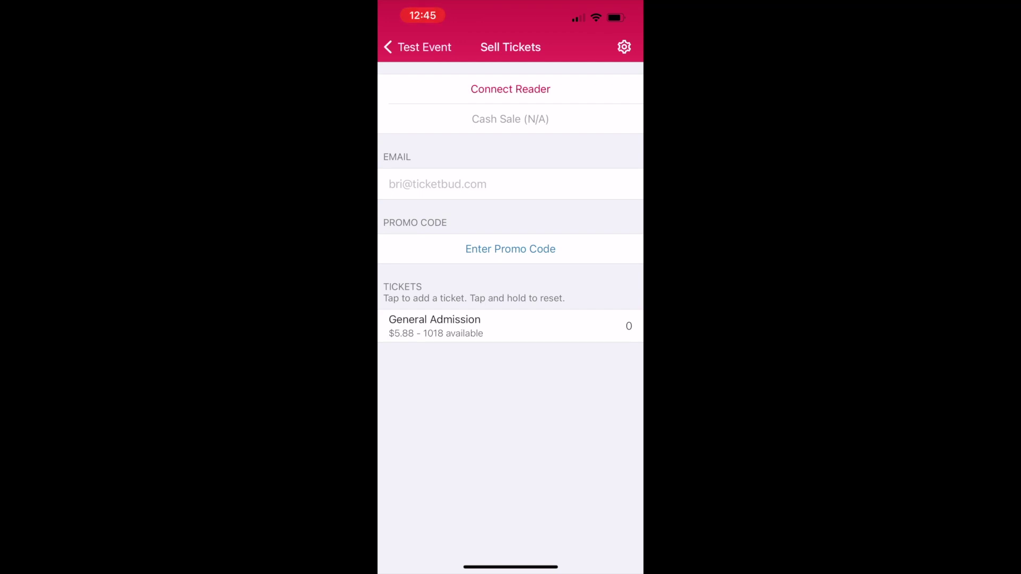
left_click(511, 89)
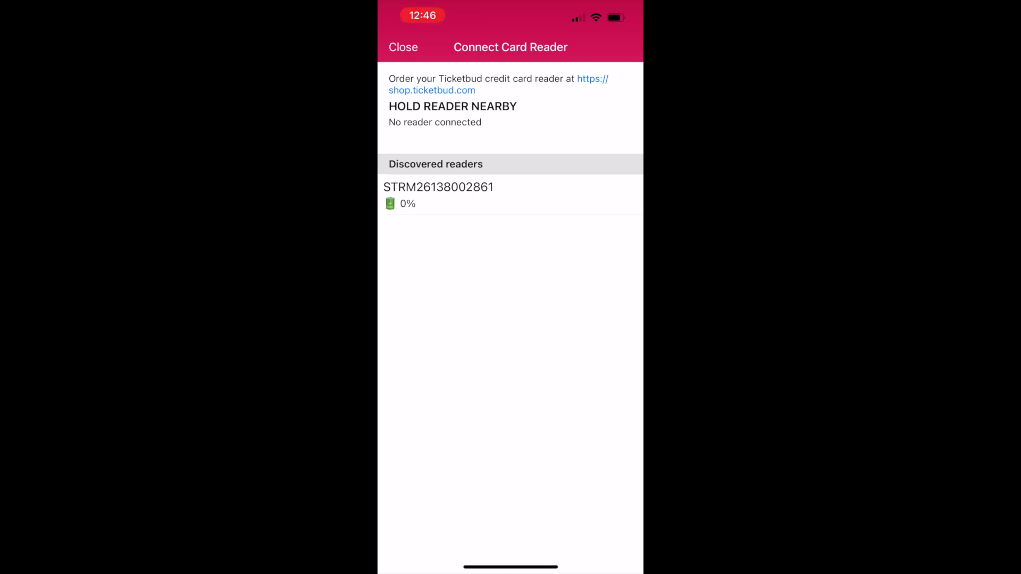
left_click(439, 194)
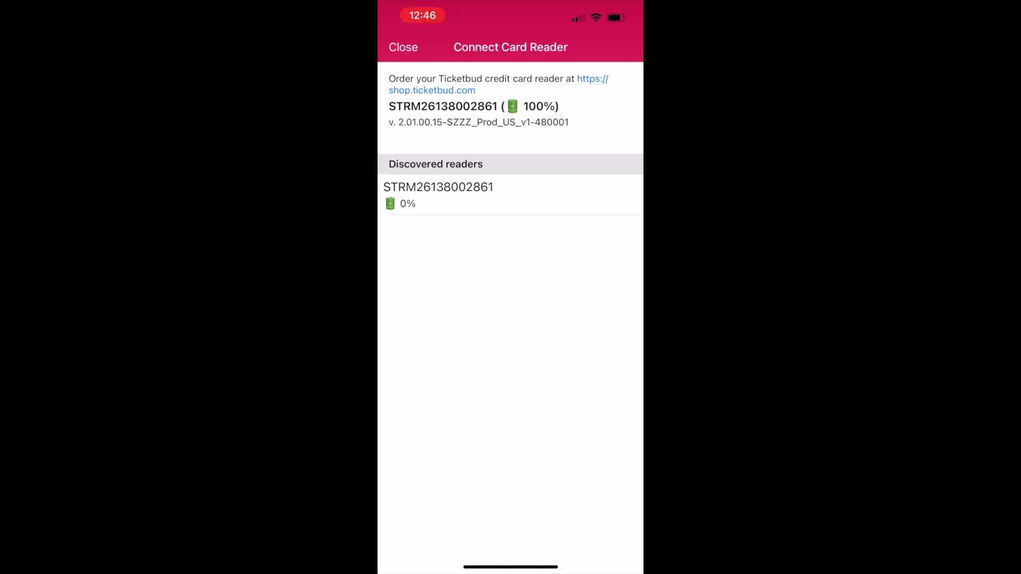
left_click(403, 48)
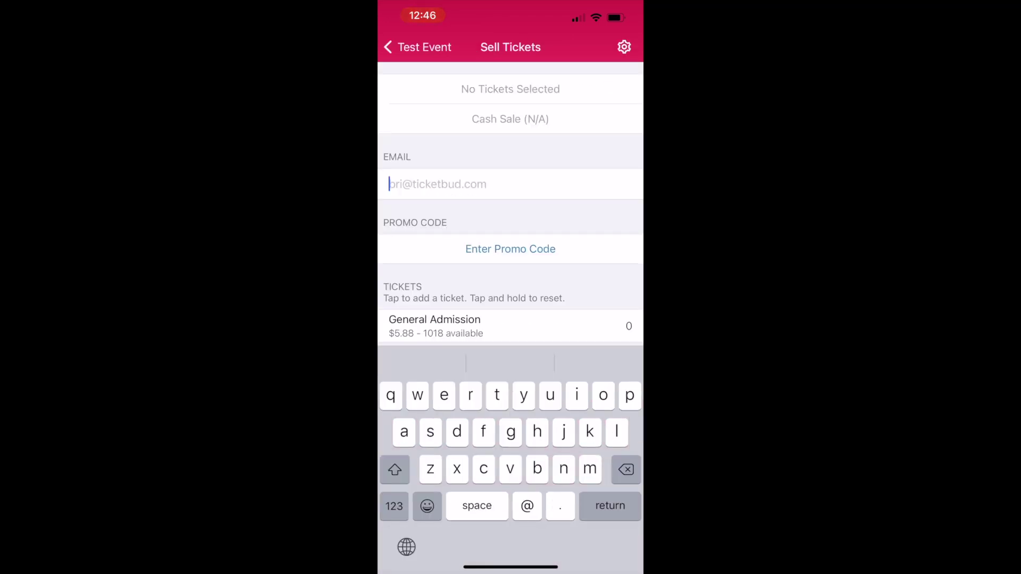
Reset the General Admission count, sell one ticket by card, and dismiss the success alert.
left_click(510, 326)
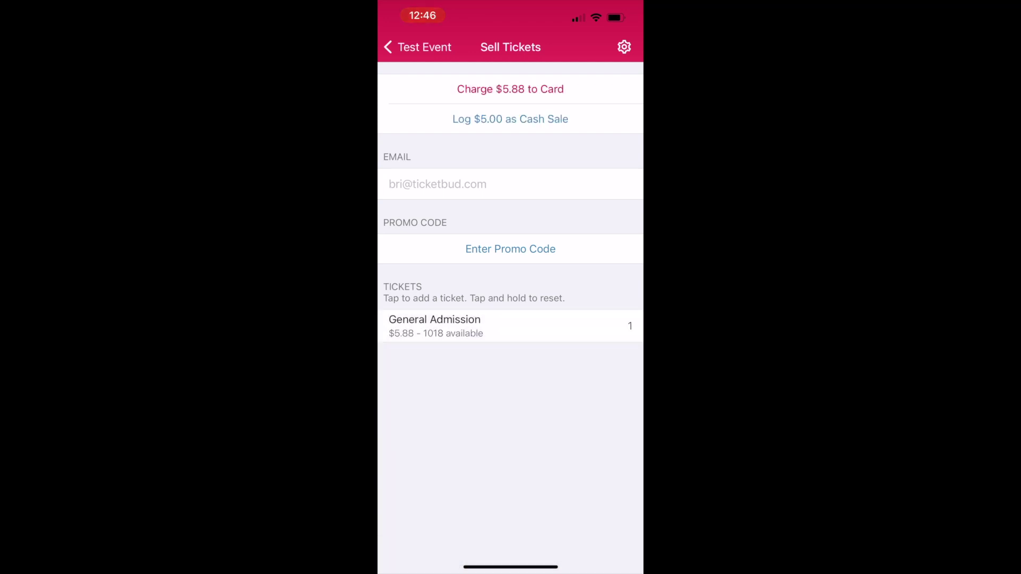
left_click(511, 326)
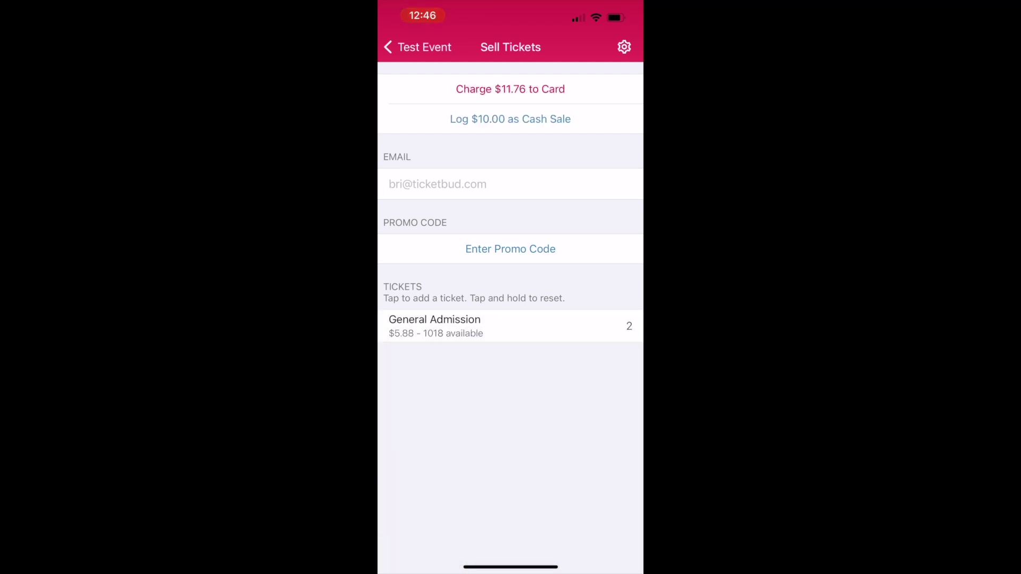
left_click(511, 327)
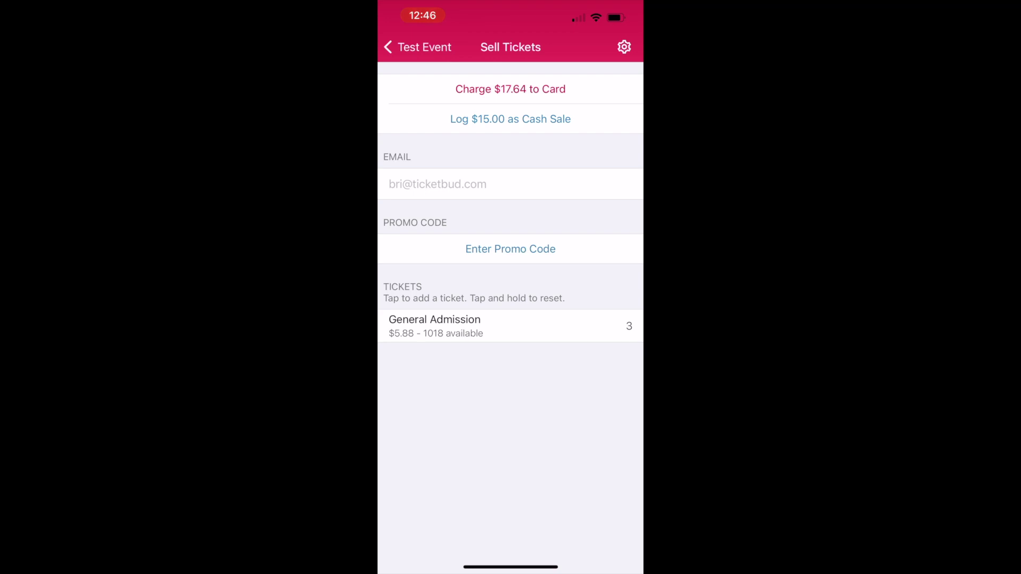
left_click(511, 326)
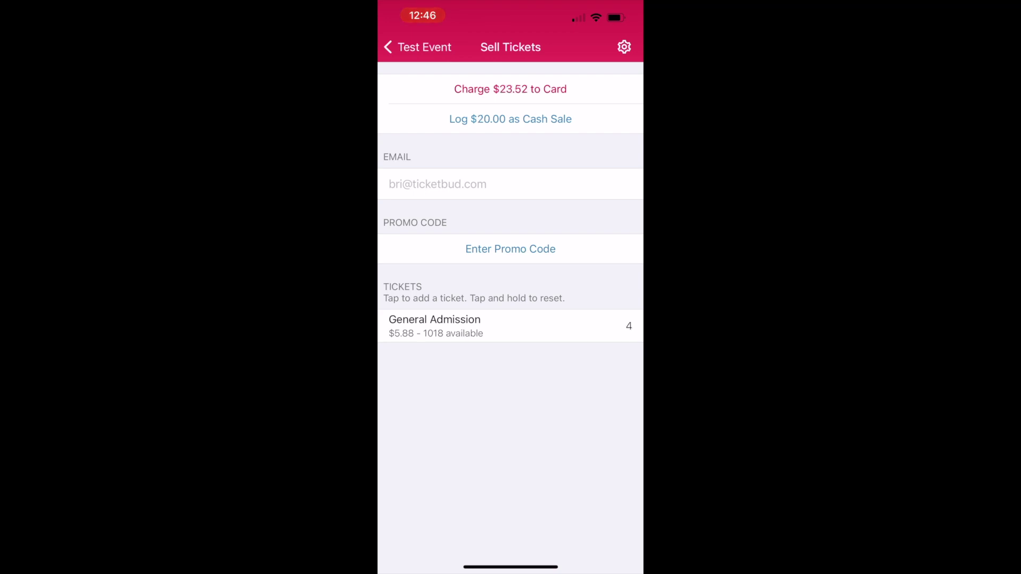
left_click(511, 326)
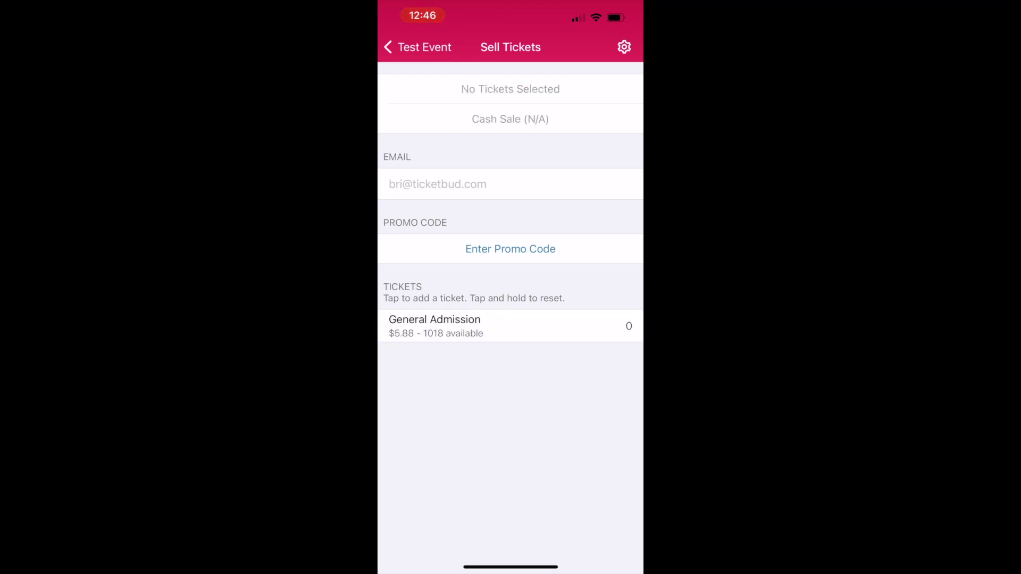
left_click(511, 327)
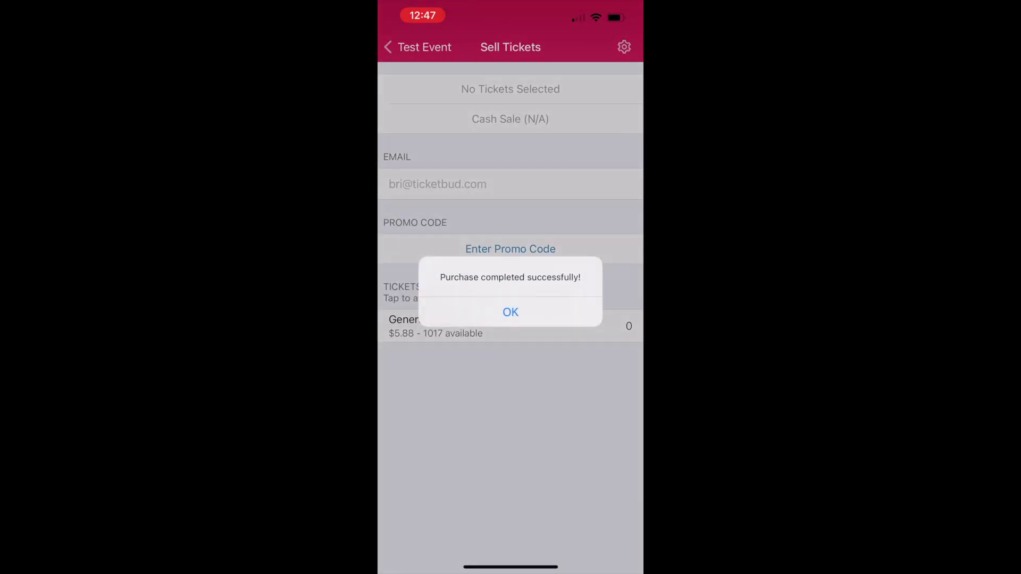
left_click(510, 312)
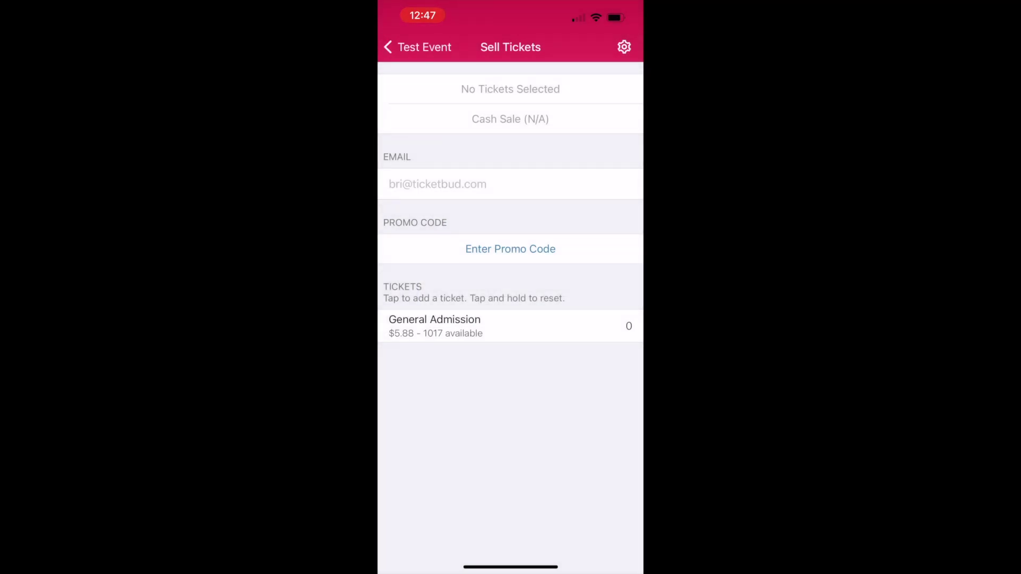
Enter the buyer's email, add one General Admission ticket, and charge $5.88 to the card.
left_click(511, 183)
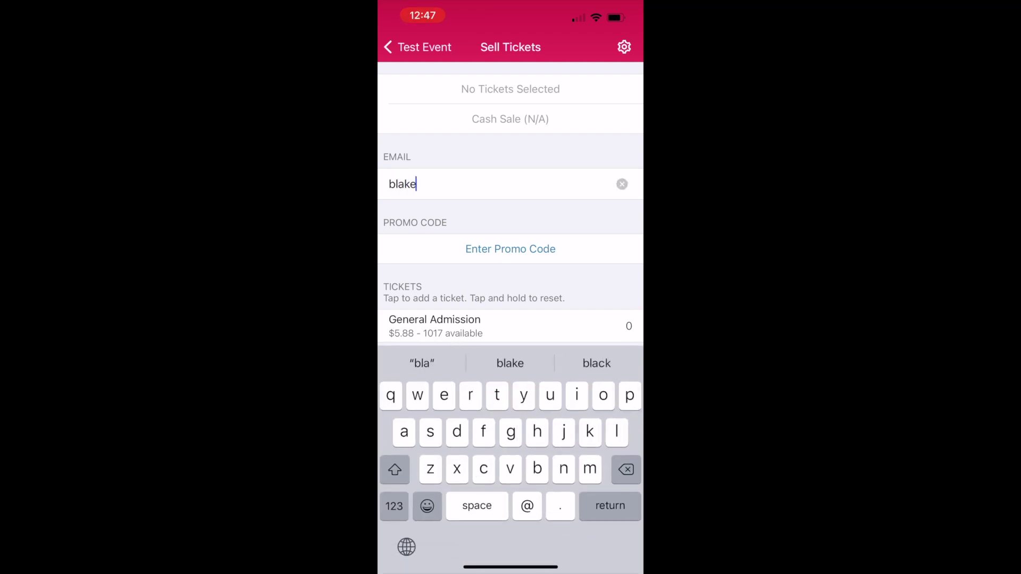
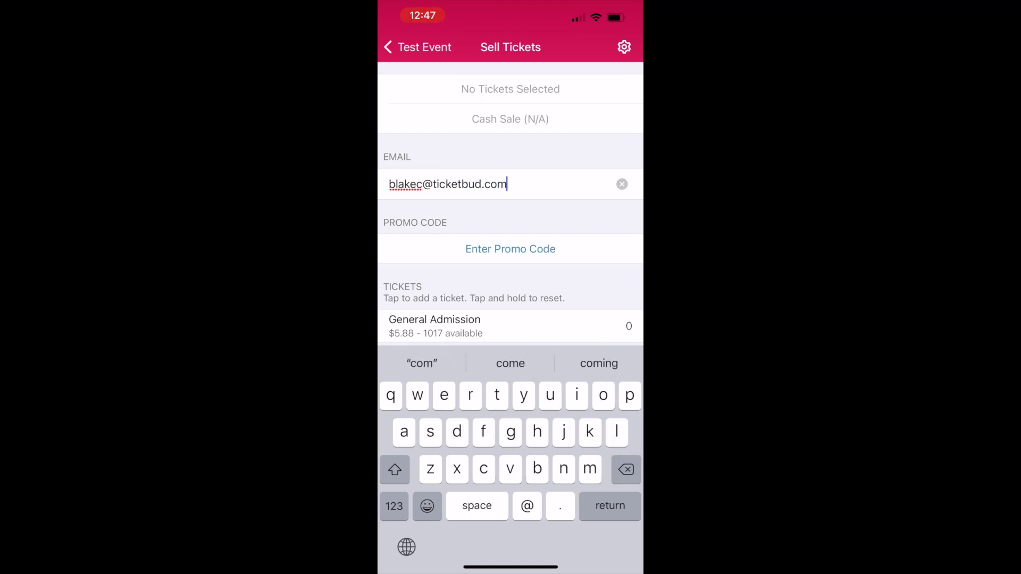
left_click(512, 326)
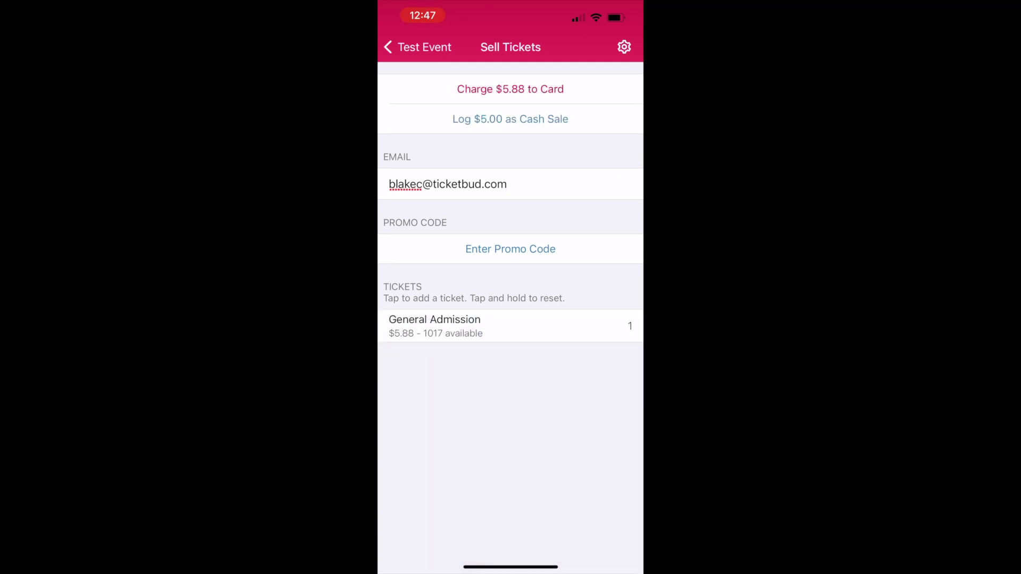
left_click(511, 89)
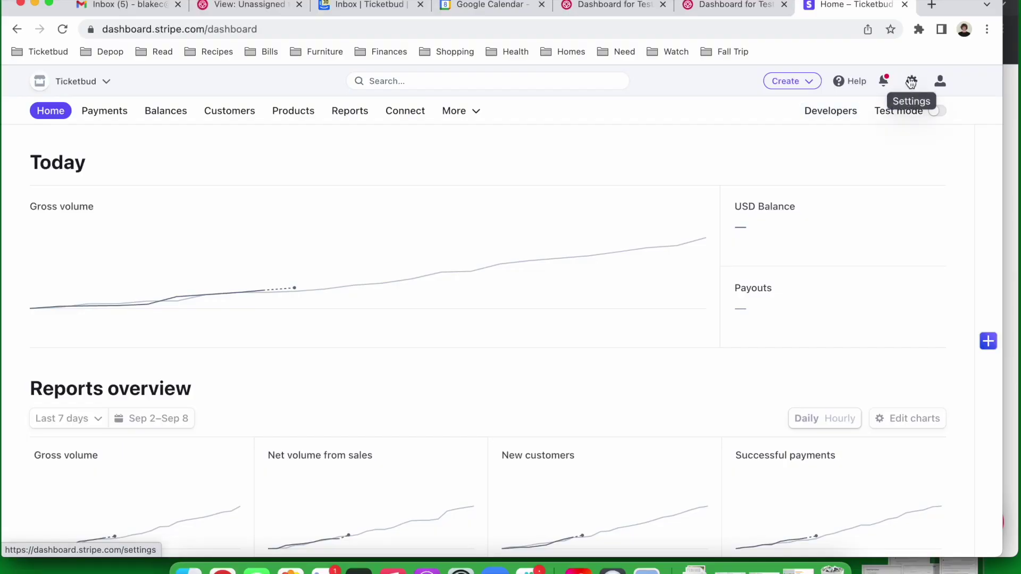
Go from Stripe Settings through More to the Terminal in-person payments page.
left_click(911, 83)
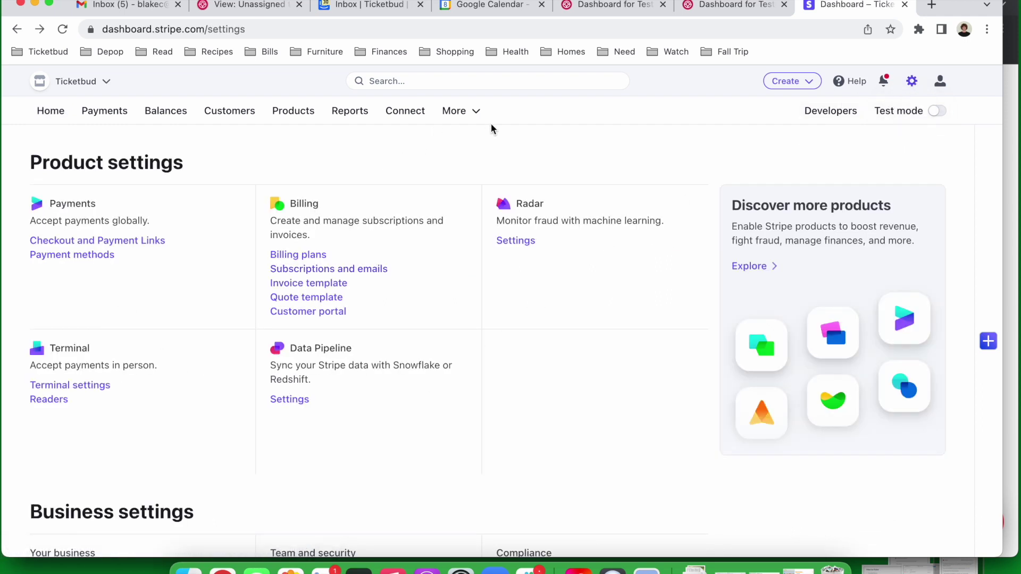
left_click(464, 117)
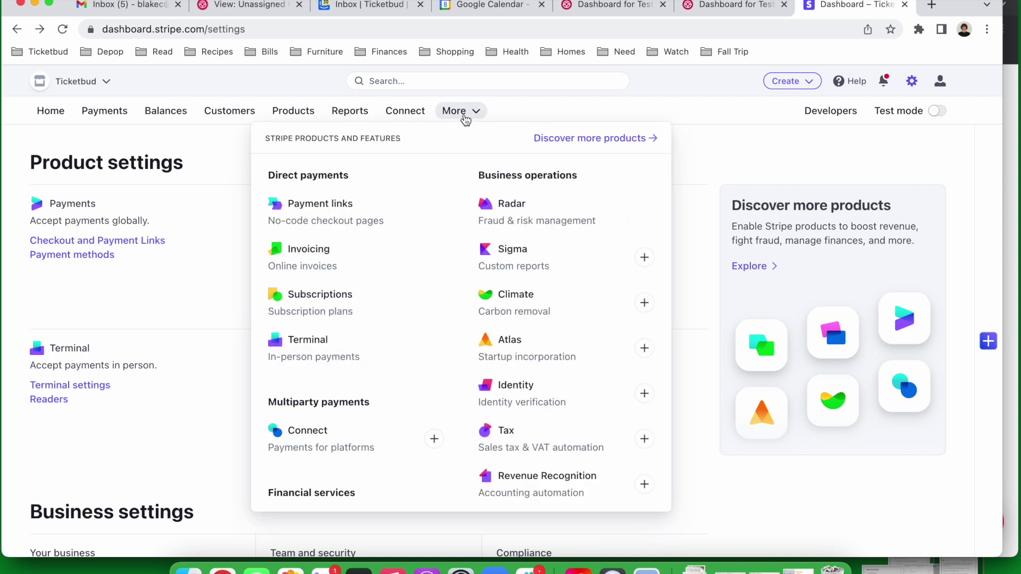
left_click(335, 348)
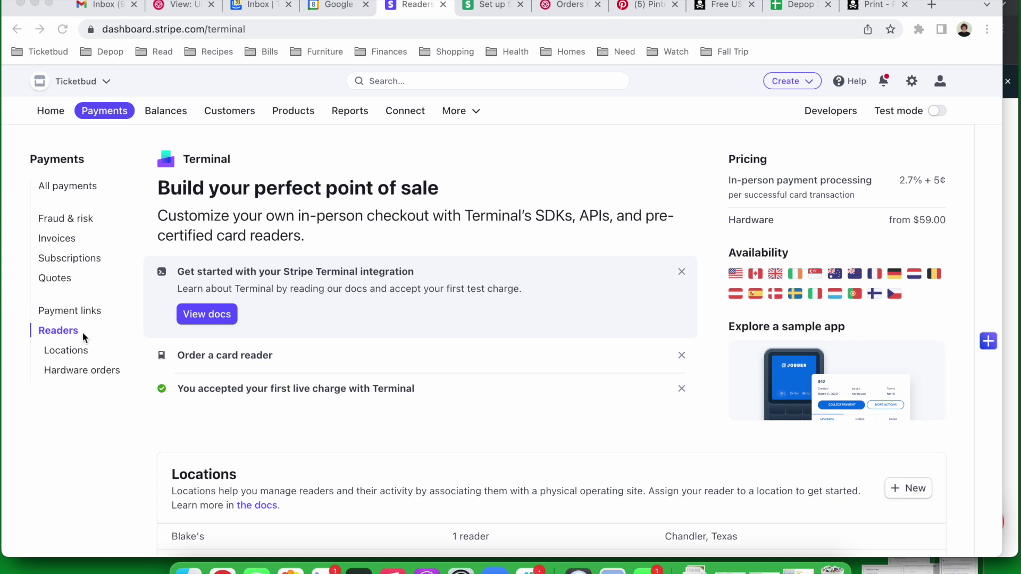
scroll(189, 354, "down", 2)
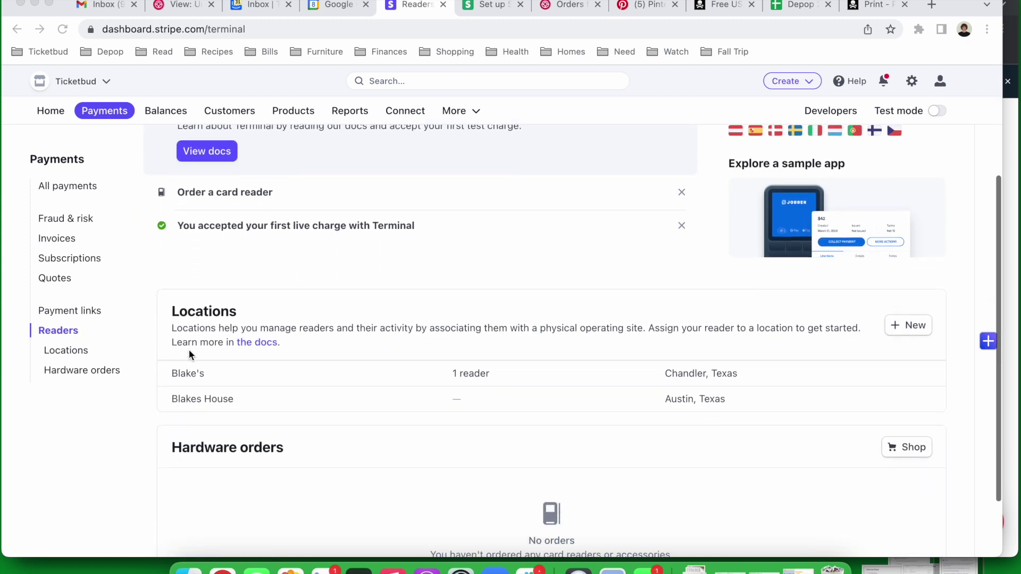
scroll(189, 354, "down", 1)
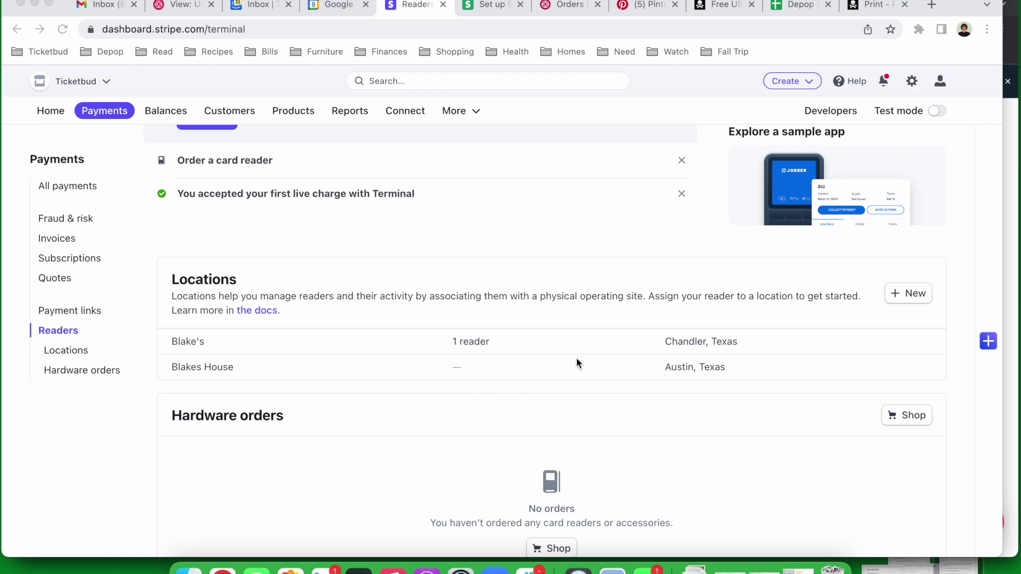
Delete Stripe Reader M2 from Blake's location and confirm the removal.
left_click(325, 350)
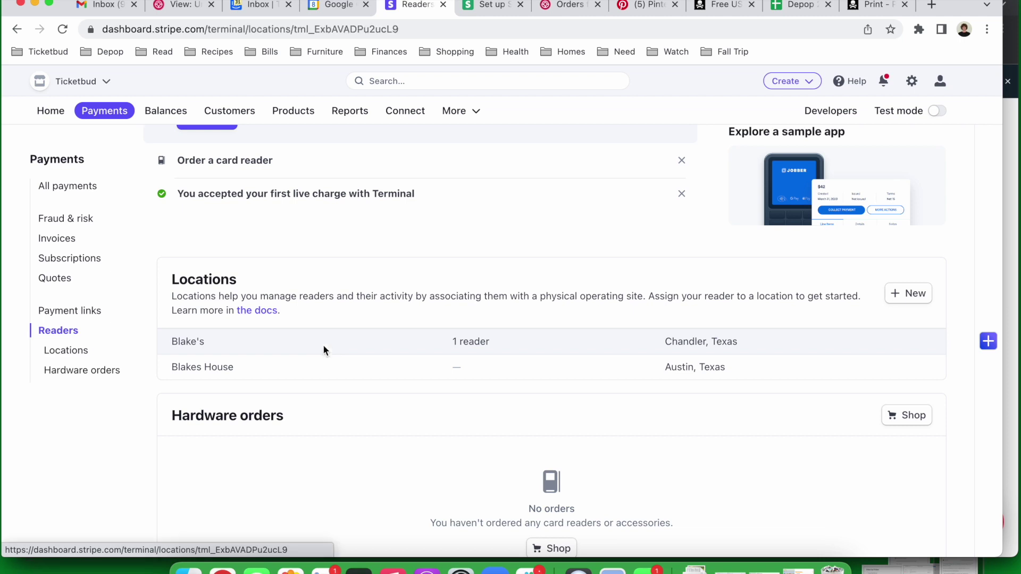
scroll(351, 391, "down", 1)
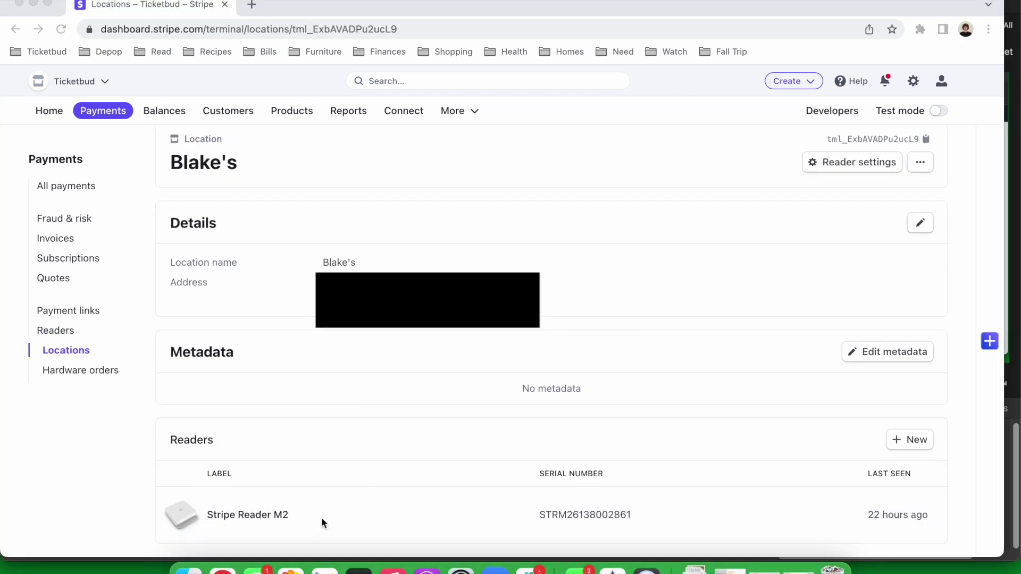
left_click(284, 515)
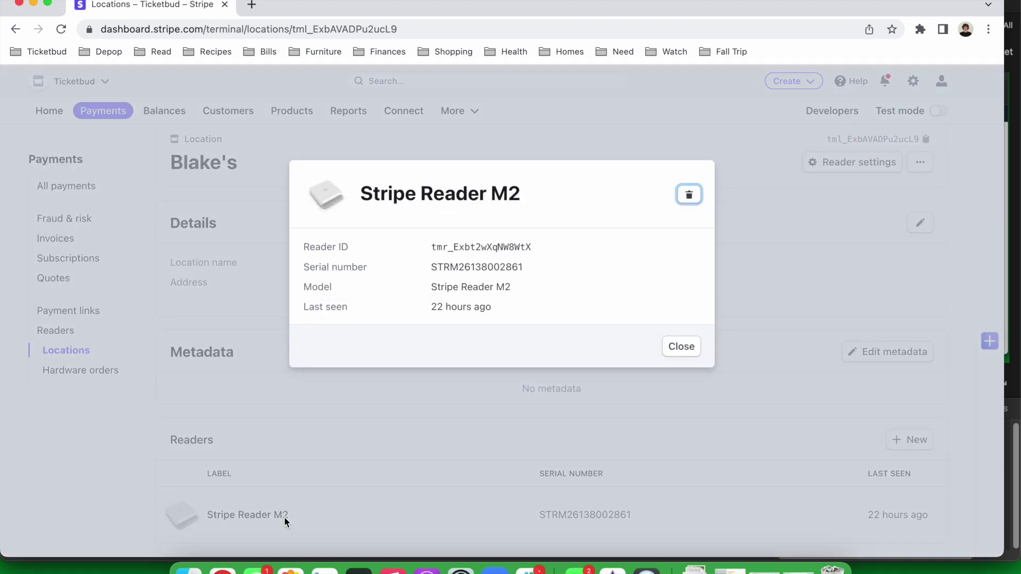
left_click(689, 195)
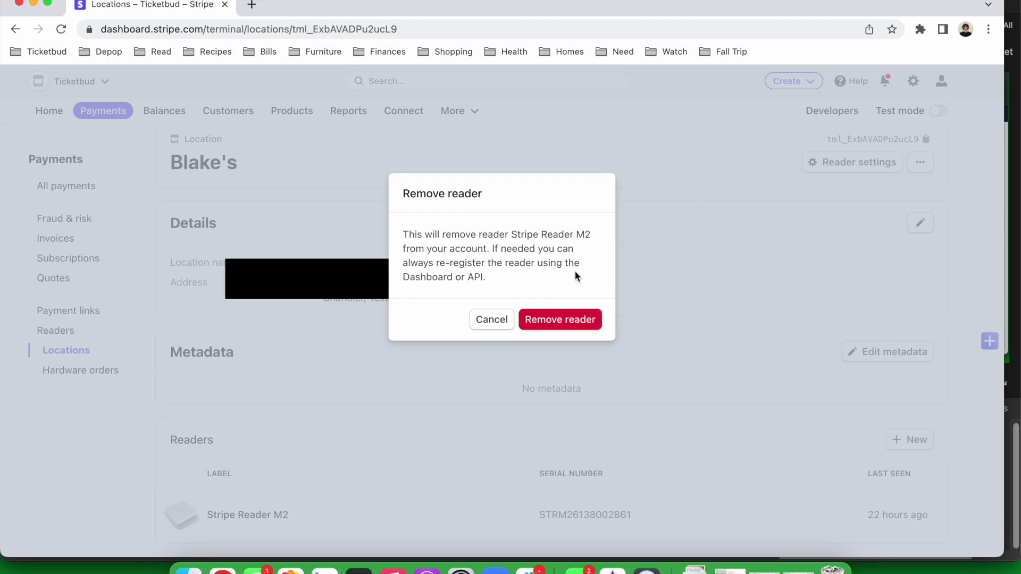
left_click(561, 320)
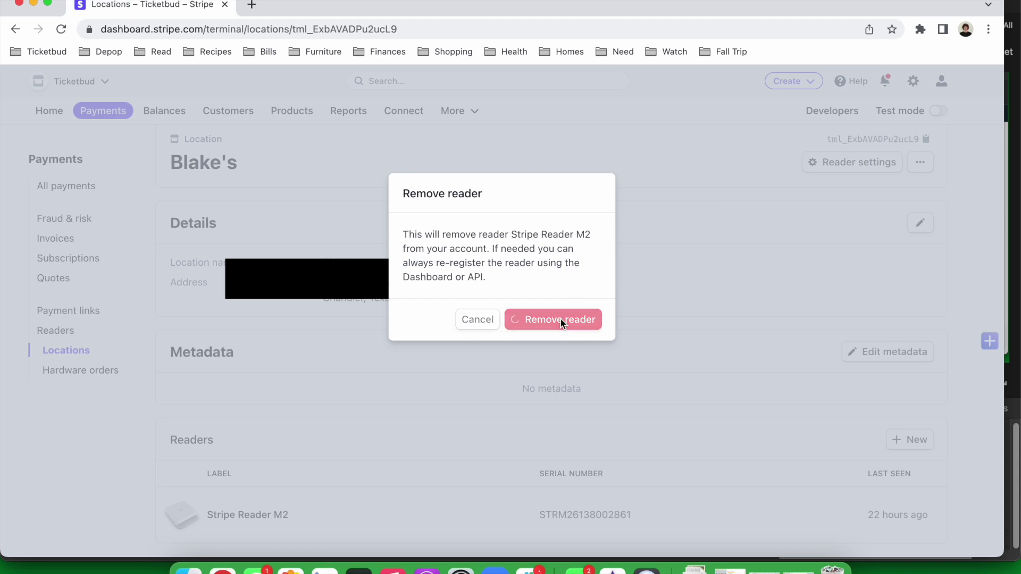